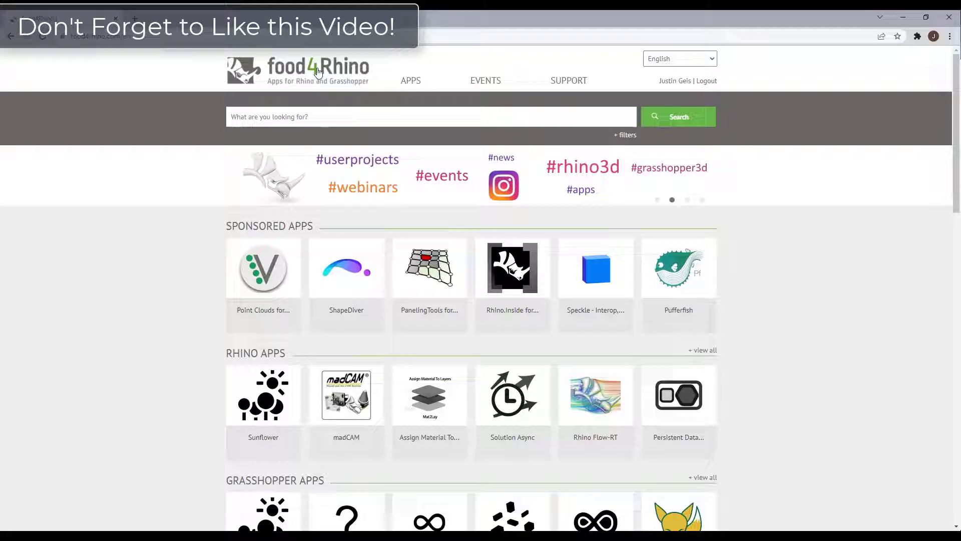
# Scroll through the food4Rhino home page to reach the Rhino Apps row and its full browse list.
pyautogui.scroll(-2, 332, 151)
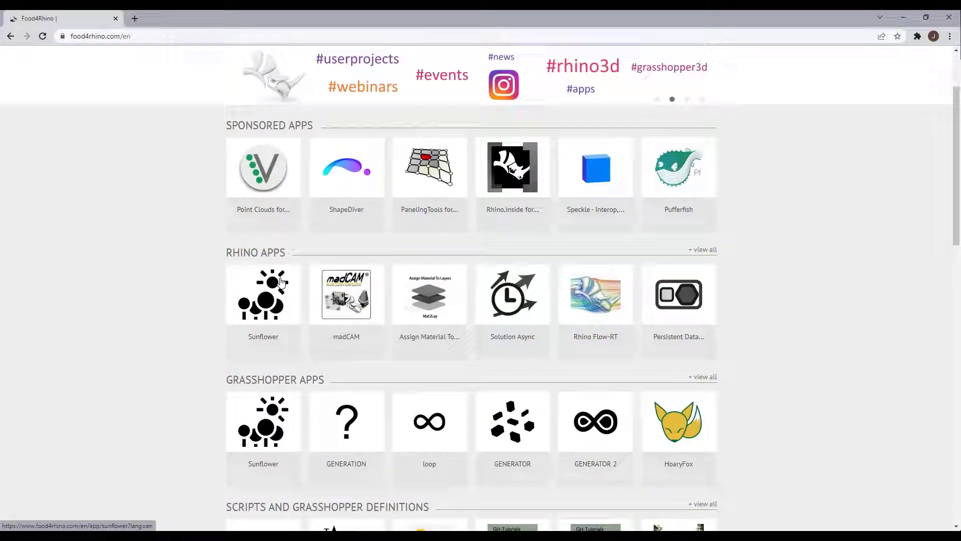
pyautogui.scroll(-3, 263, 250)
pyautogui.moveTo(285, 261)
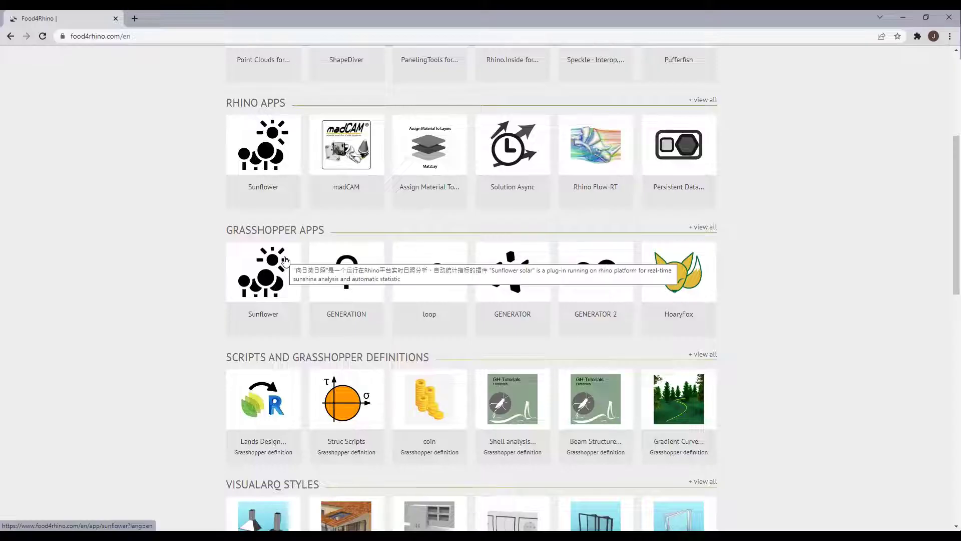
pyautogui.scroll(-3, 288, 258)
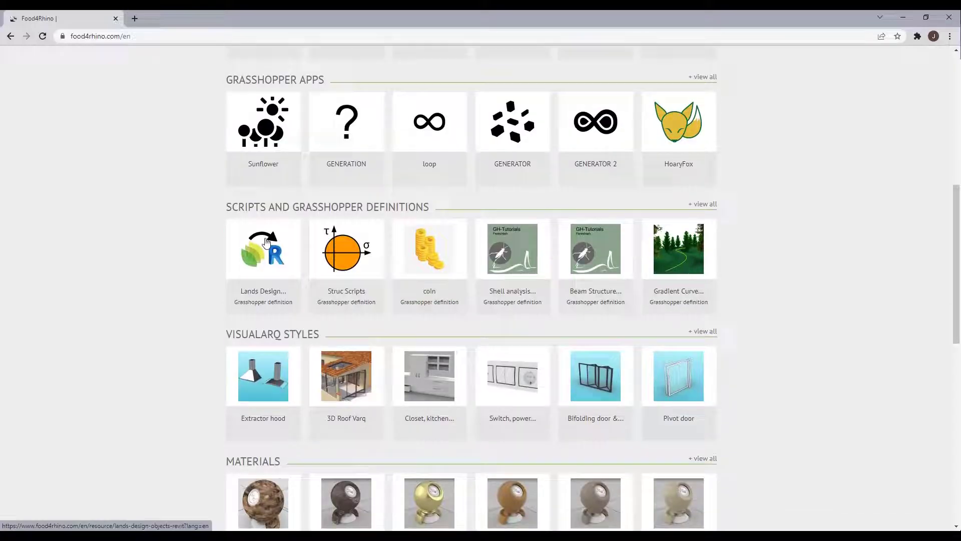
pyautogui.scroll(-2, 220, 310)
pyautogui.scroll(-6, 225, 331)
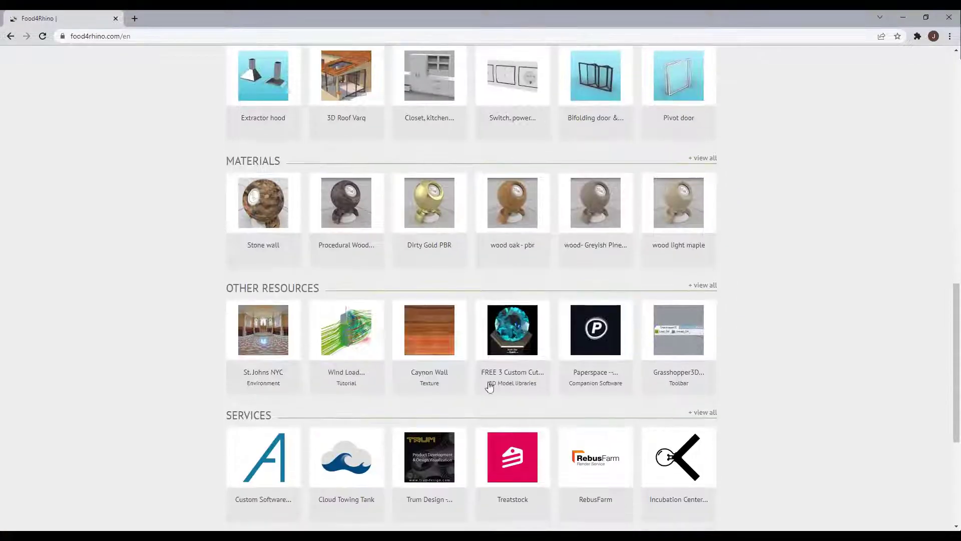
pyautogui.scroll(6, 524, 425)
pyautogui.scroll(5, 478, 358)
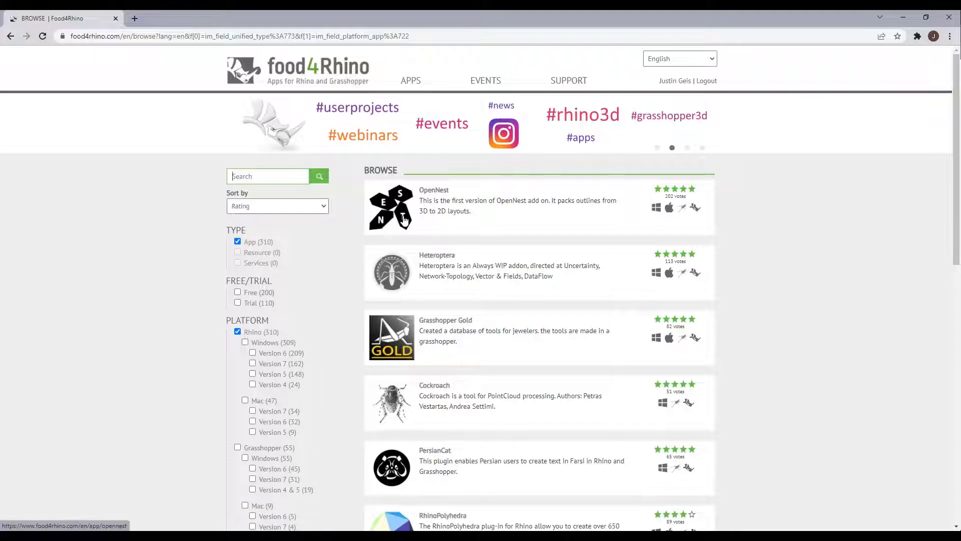
# Scroll the rating-sorted app list down to RhinoPolyhedra and move the Chrome window aside toward Rhino.
pyautogui.scroll(-2, 405, 219)
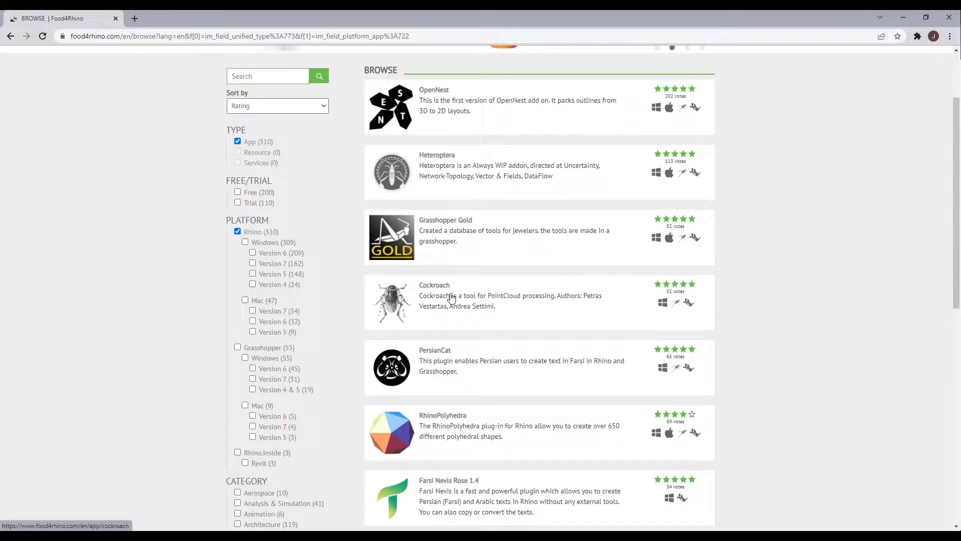
pyautogui.click(534, 11)
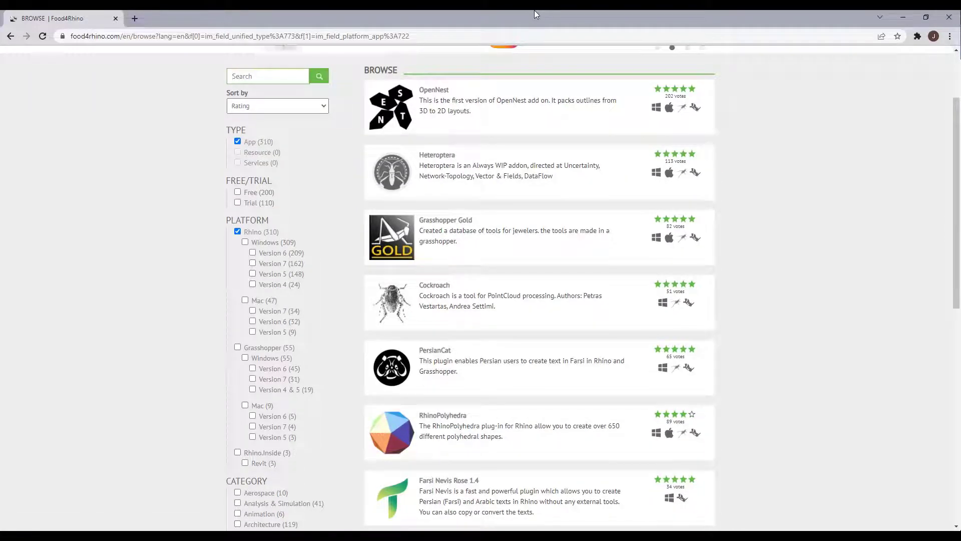
pyautogui.moveTo(534, 10); pyautogui.dragTo(511, 1)
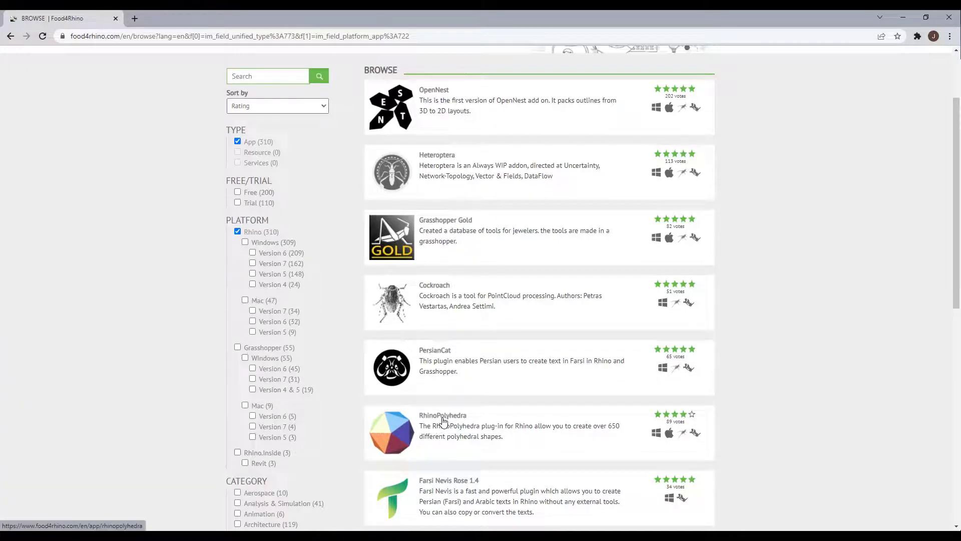
# Switch from Chrome to Rhino 7 and run PackageManager to show the Online package list.
pyautogui.doubleClick(582, 16)
pyautogui.click(501, 130)
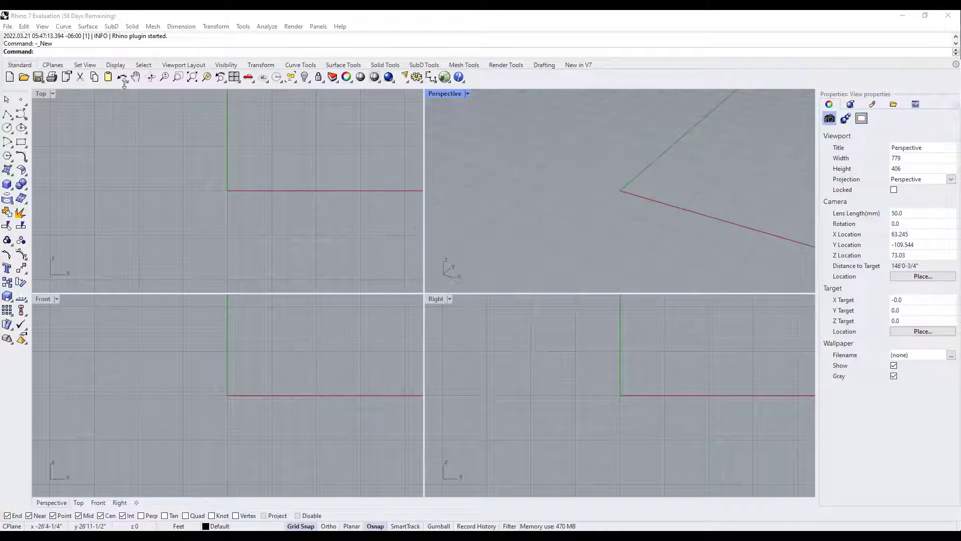
pyautogui.click(580, 66)
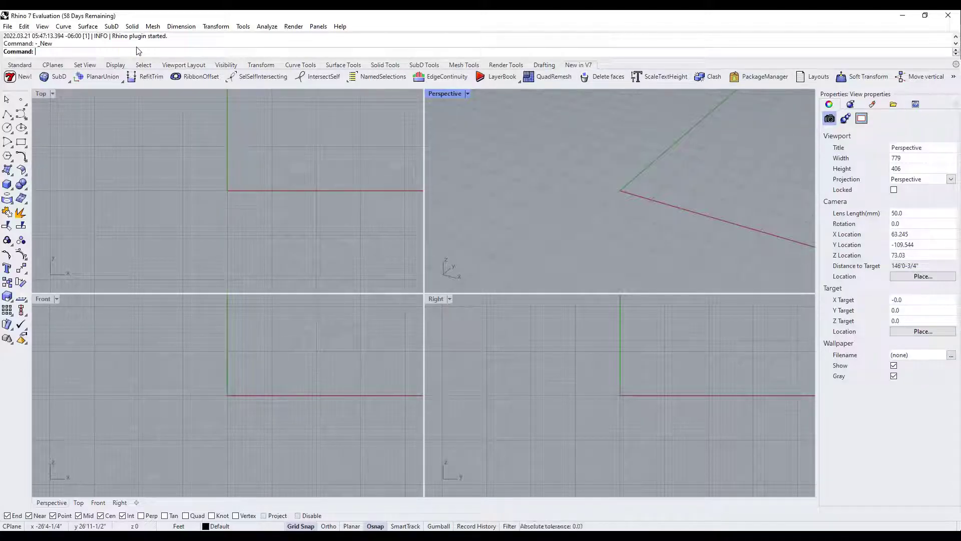
pyautogui.write('ackageManager')
pyautogui.press('Return')
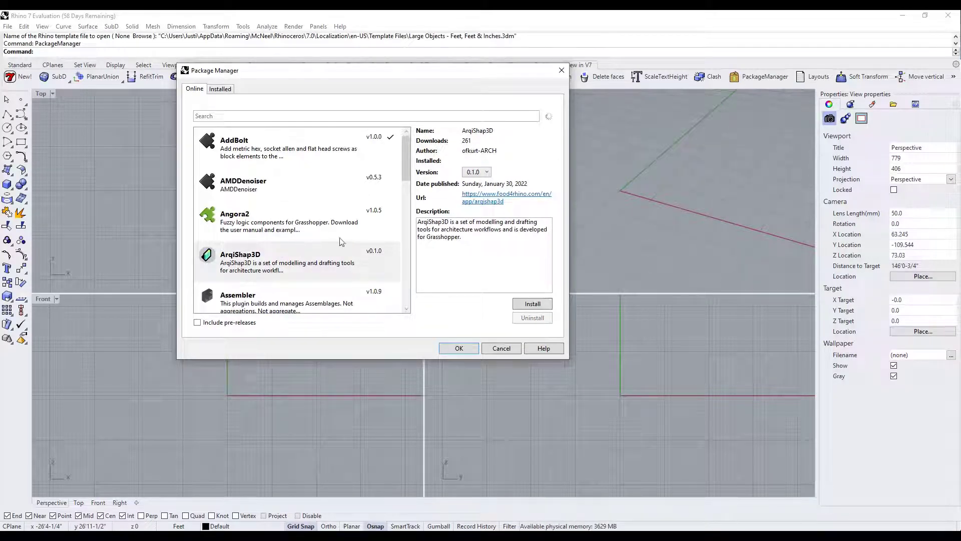
# Check the Assembler package details and its available versions, keeping version 1.0.9.
pyautogui.scroll(-3, 263, 261)
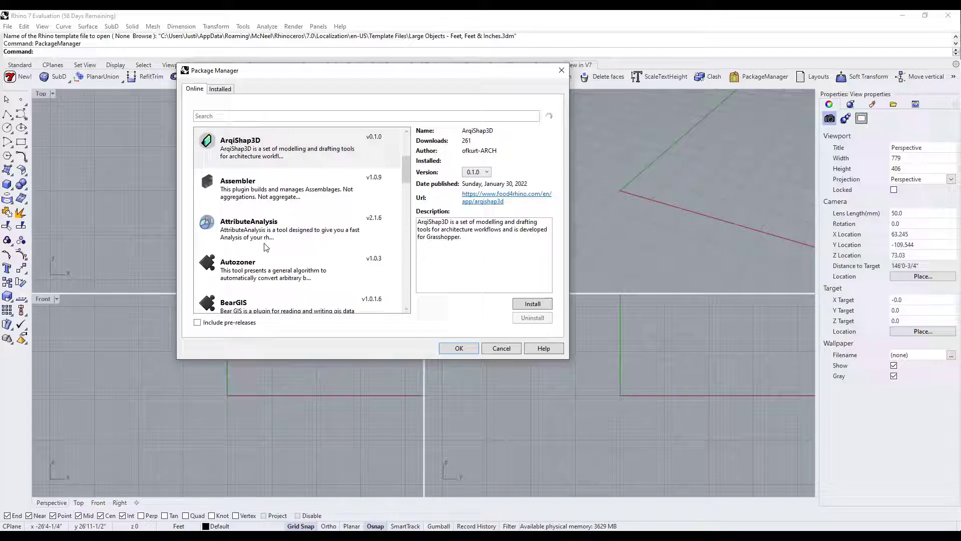
pyautogui.click(251, 195)
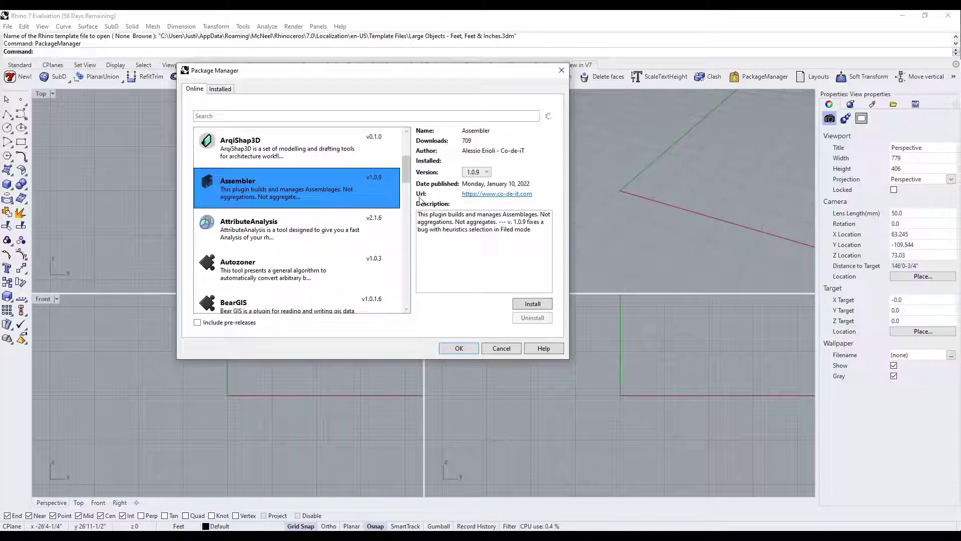
pyautogui.click(479, 173)
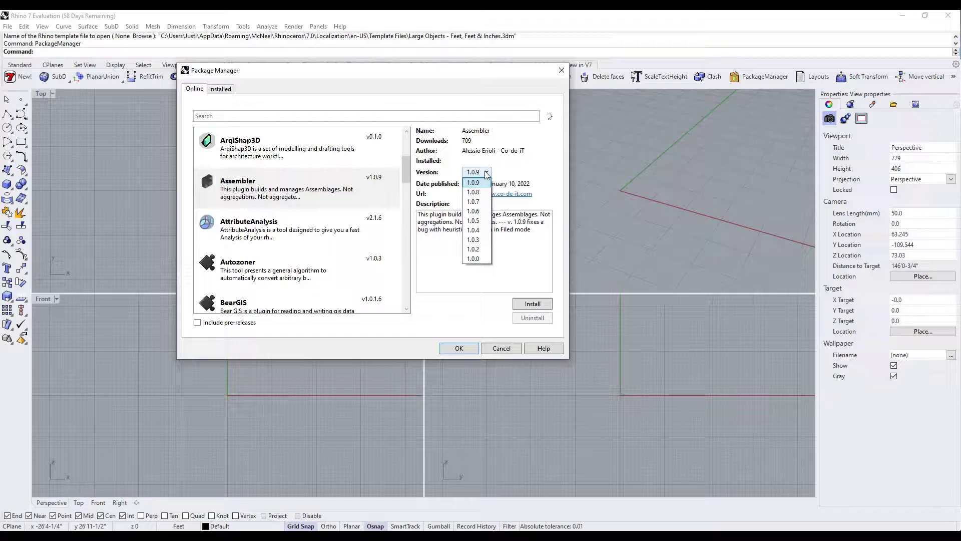
pyautogui.click(485, 174)
pyautogui.click(486, 173)
pyautogui.click(481, 173)
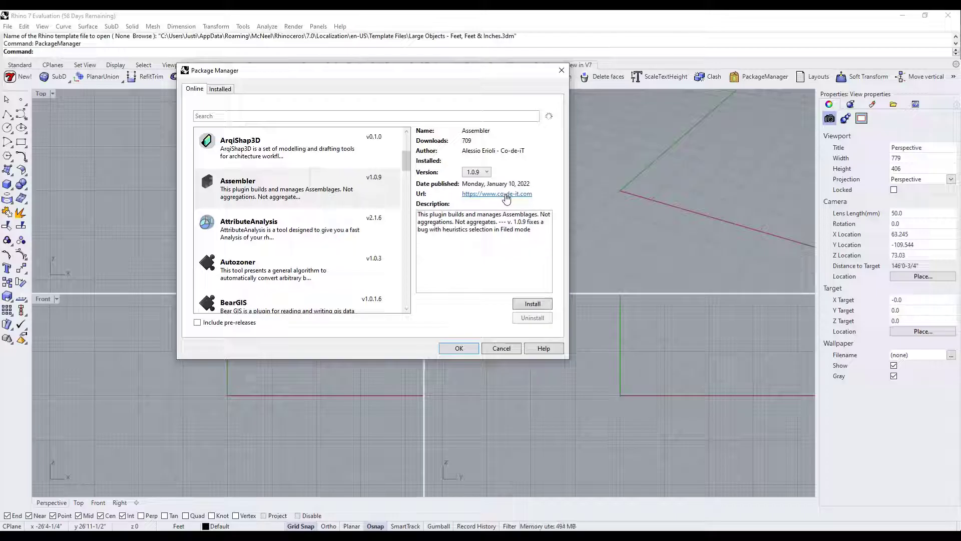
# View the Chameleon_tools and Clipper v0.3.3 package details, then focus the Search box.
pyautogui.scroll(-6, 305, 199)
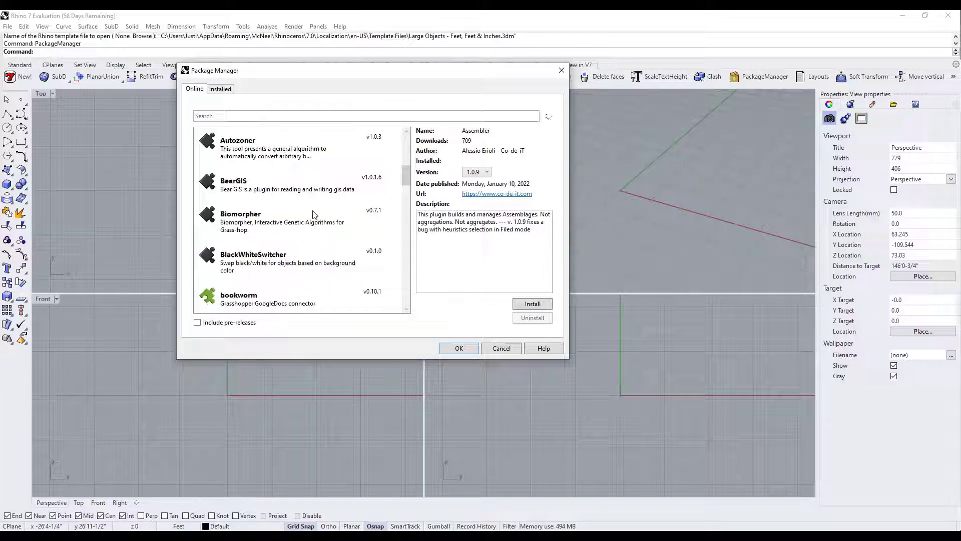
pyautogui.scroll(-3, 310, 217)
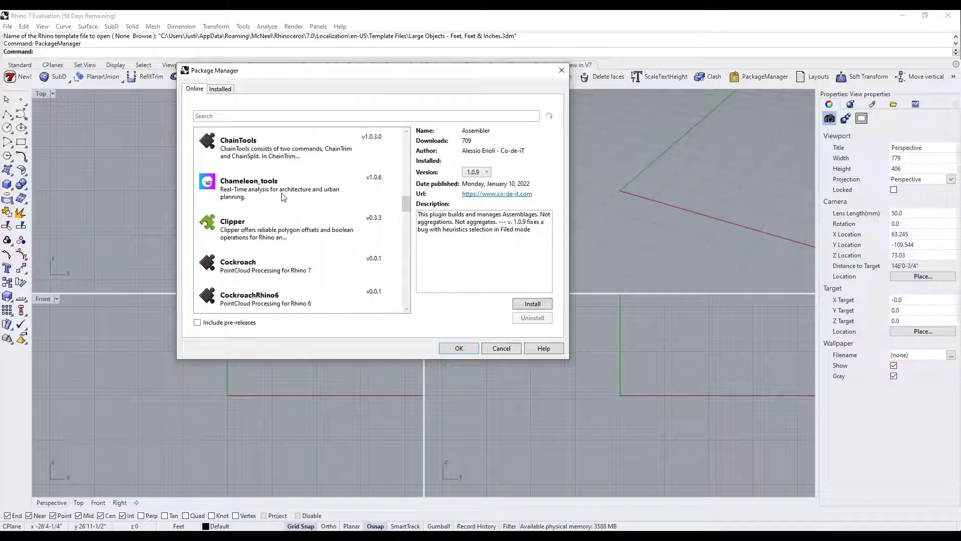
pyautogui.click(273, 184)
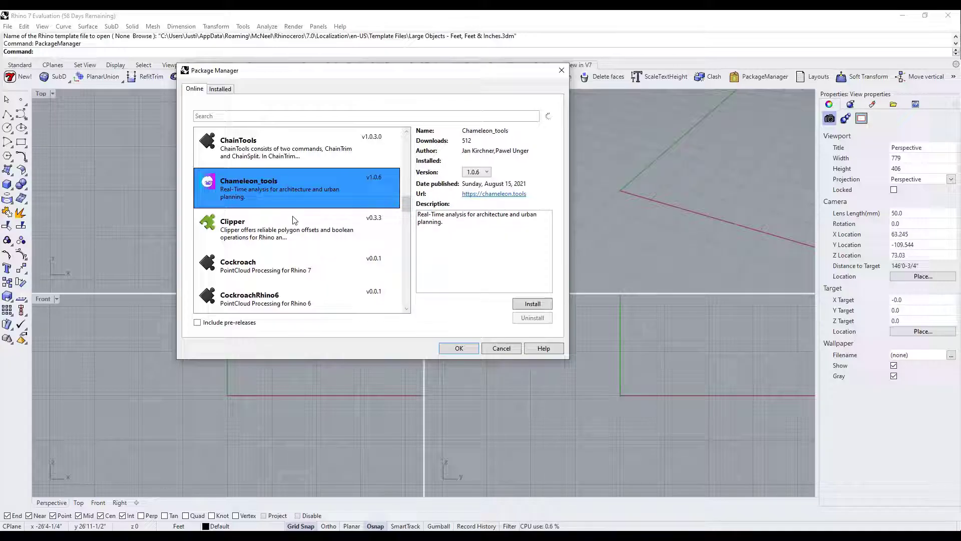
pyautogui.click(281, 229)
pyautogui.scroll(-9, 287, 229)
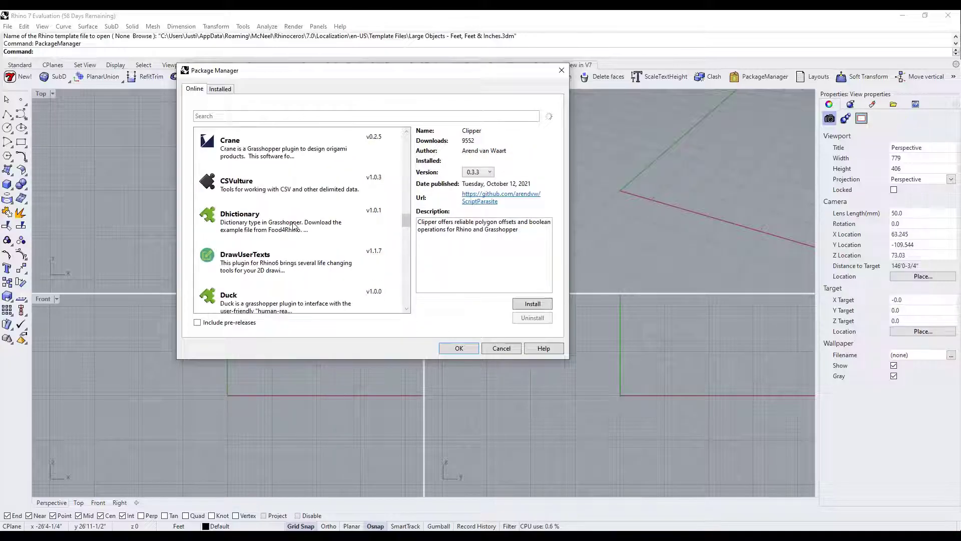
pyautogui.click(273, 115)
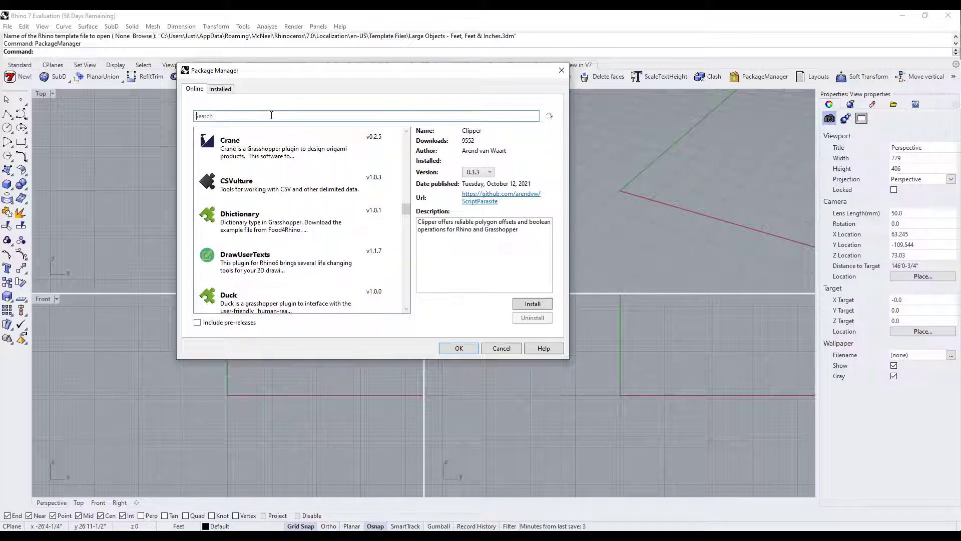
# Search 'rhinkpoly' and install RhinoPolyhedra 7.0.7506, confirming the download.
pyautogui.write('rhink')
pyautogui.write('poly')
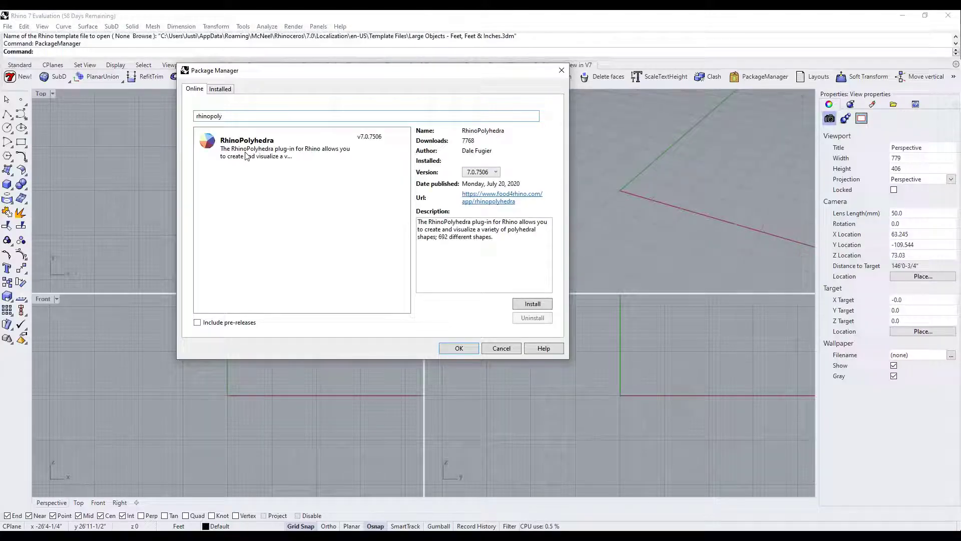
pyautogui.click(246, 156)
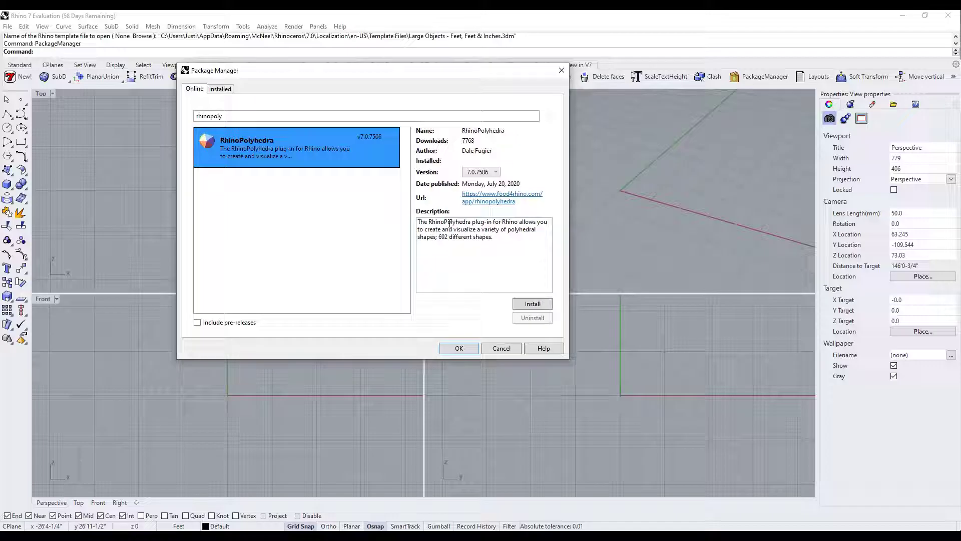
pyautogui.click(532, 304)
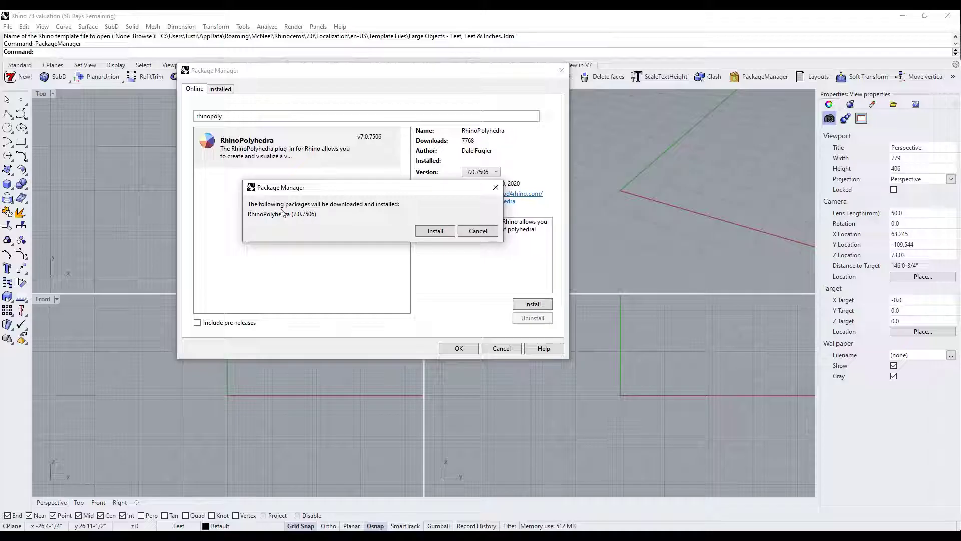
pyautogui.click(436, 230)
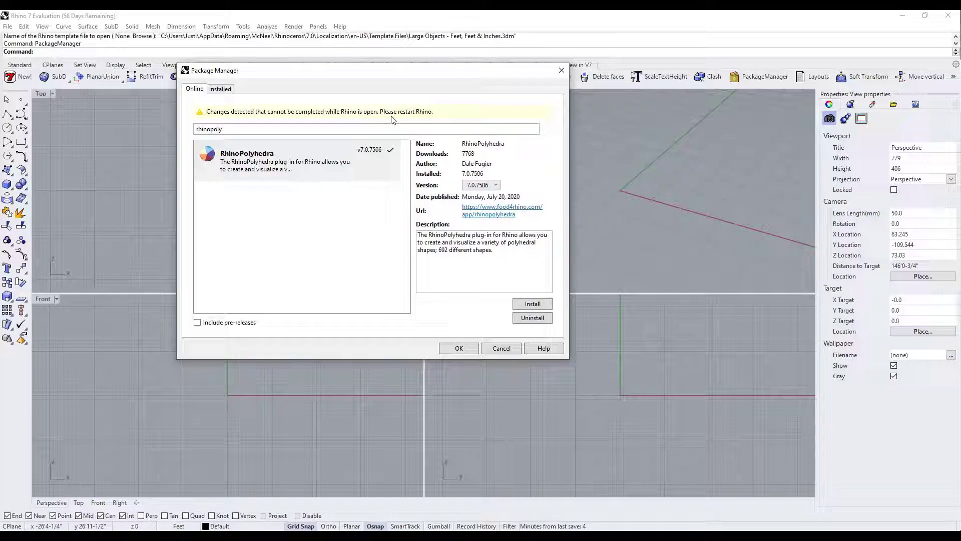
pyautogui.click(515, 193)
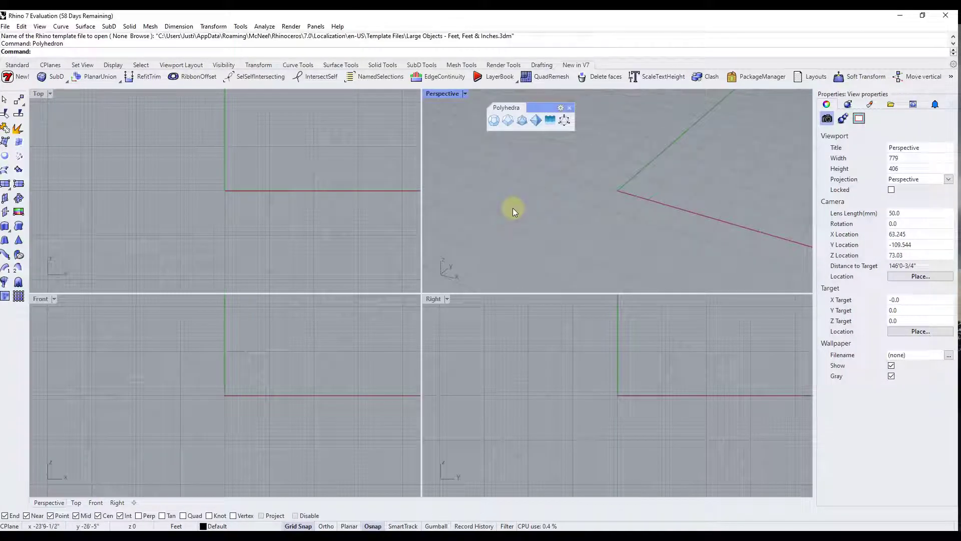
# Create an Anti-Heptagonal Iris Toroid polyhedron with its centre at the origin and set its scale.
pyautogui.click(496, 124)
pyautogui.click(500, 408)
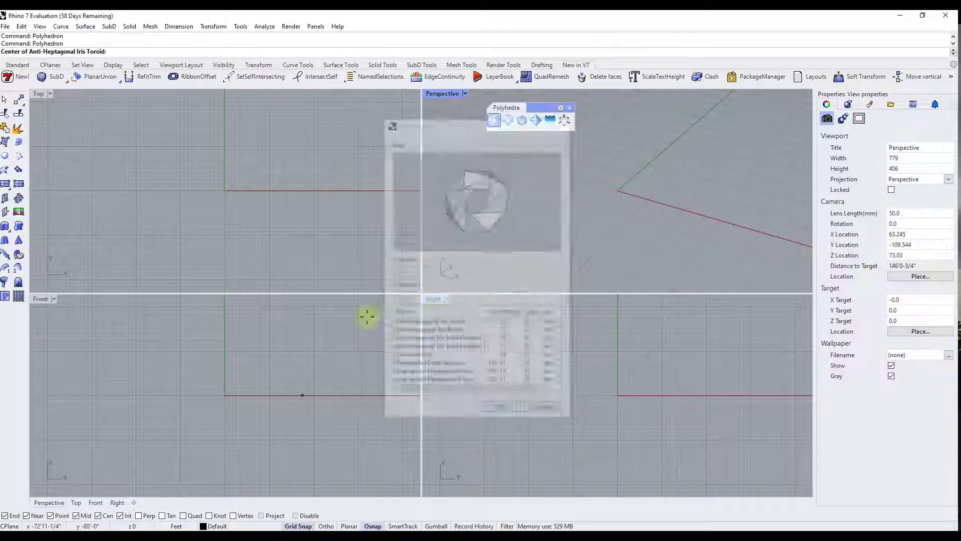
pyautogui.click(224, 191)
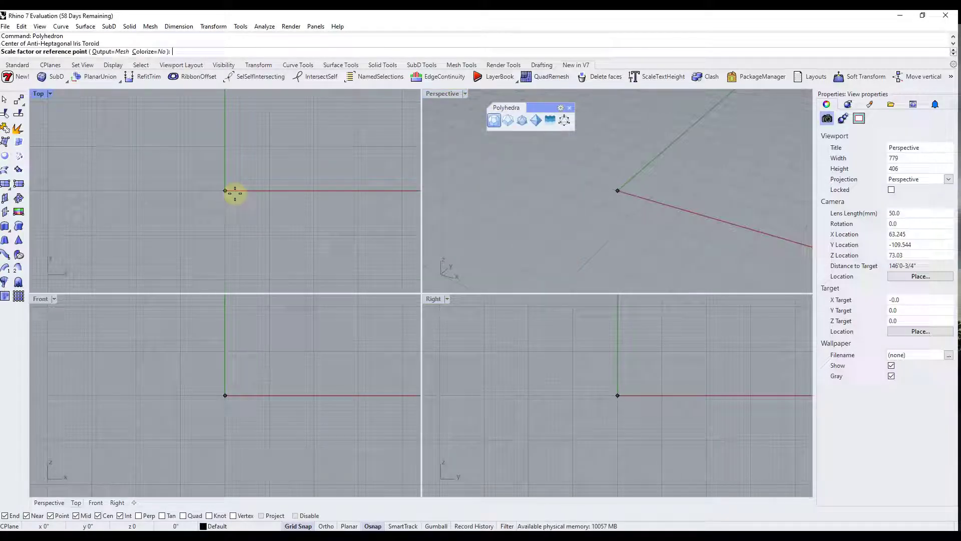
pyautogui.click(269, 198)
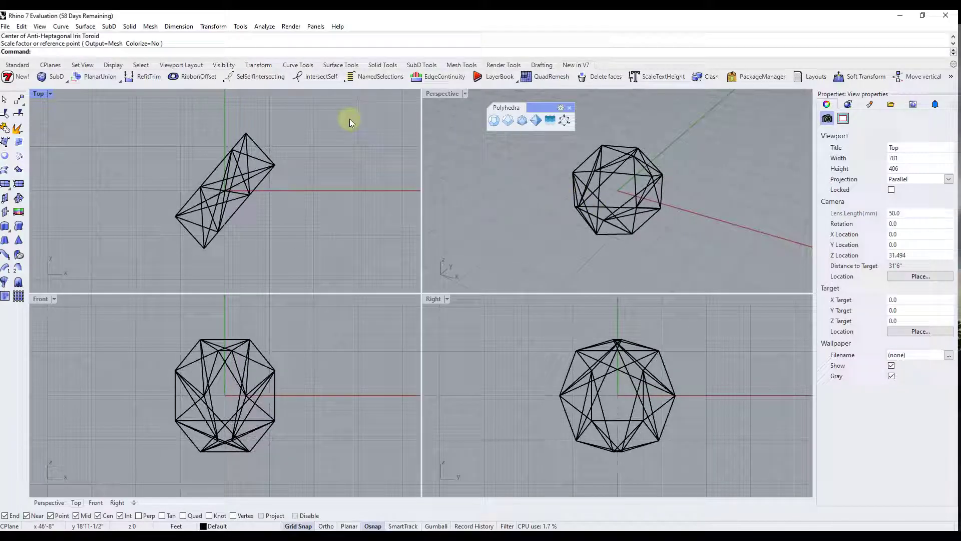
# Confirm the RhinoPolyhedra Polyhedra toolbar is checked in Options > Toolbars, then reopen Package Manager.
pyautogui.click(239, 28)
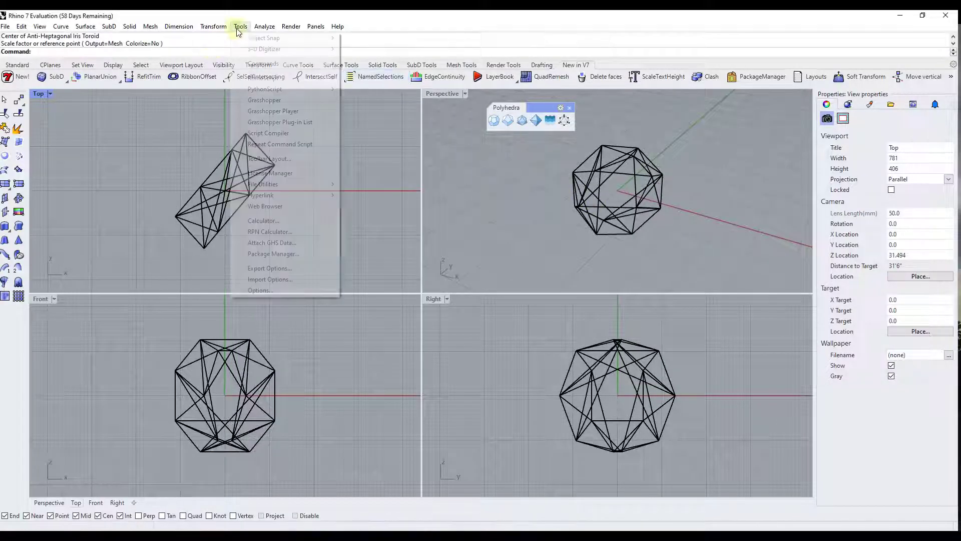
pyautogui.click(275, 289)
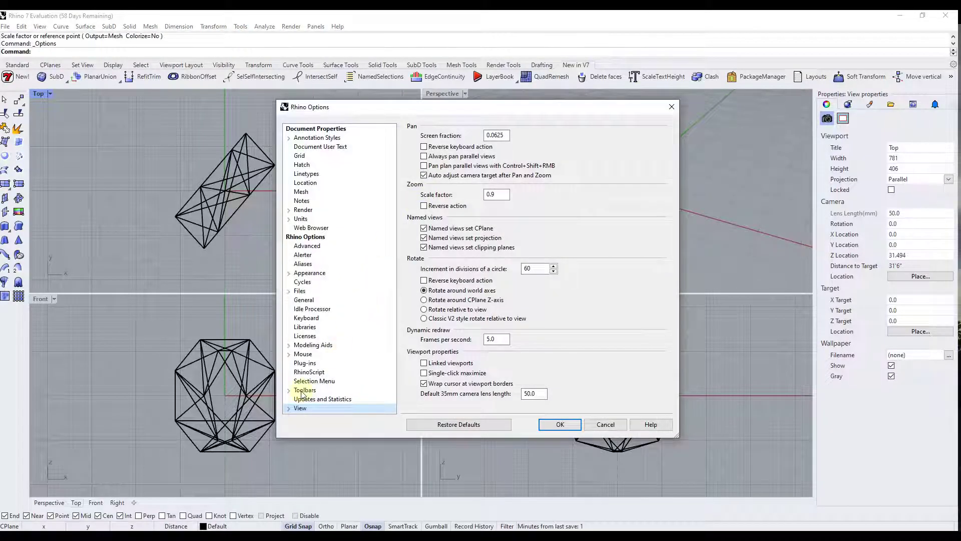
pyautogui.click(303, 391)
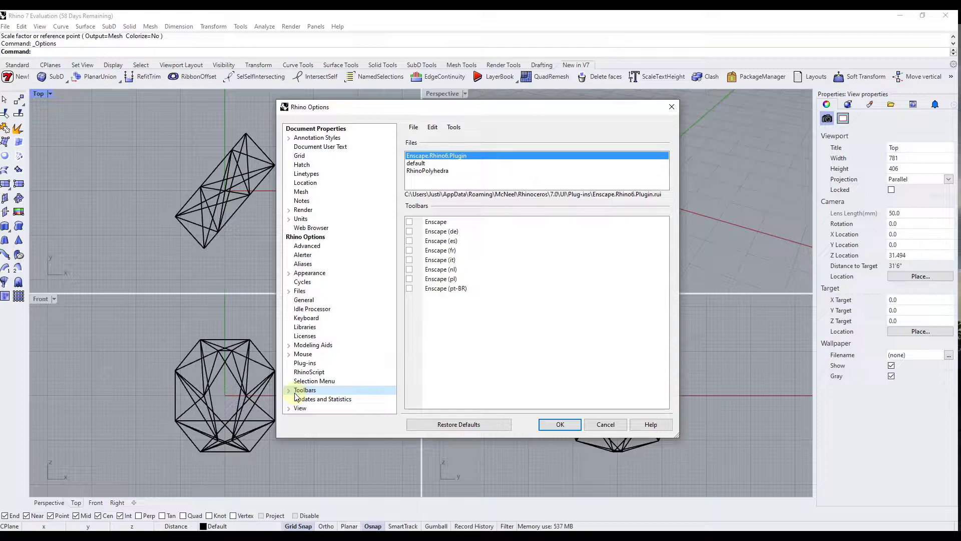
pyautogui.click(424, 173)
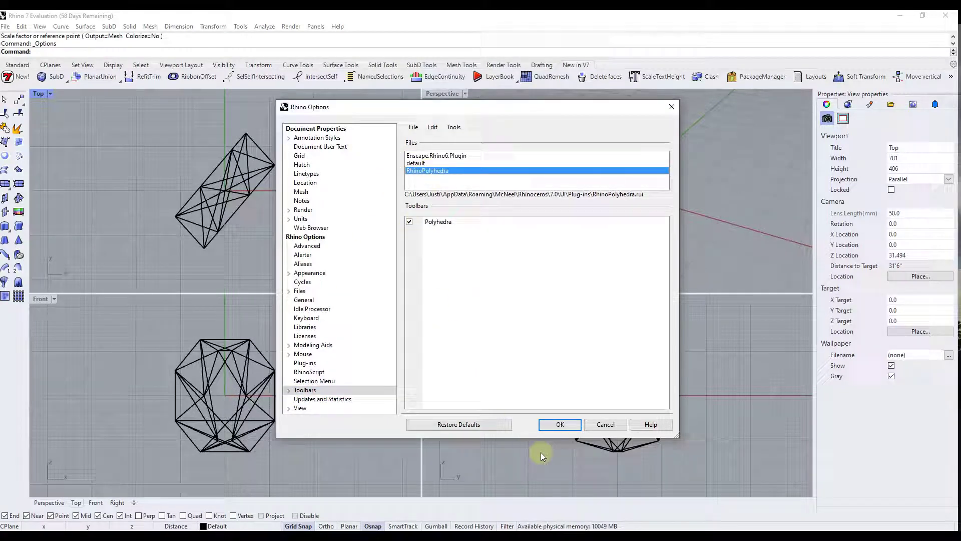
pyautogui.click(561, 425)
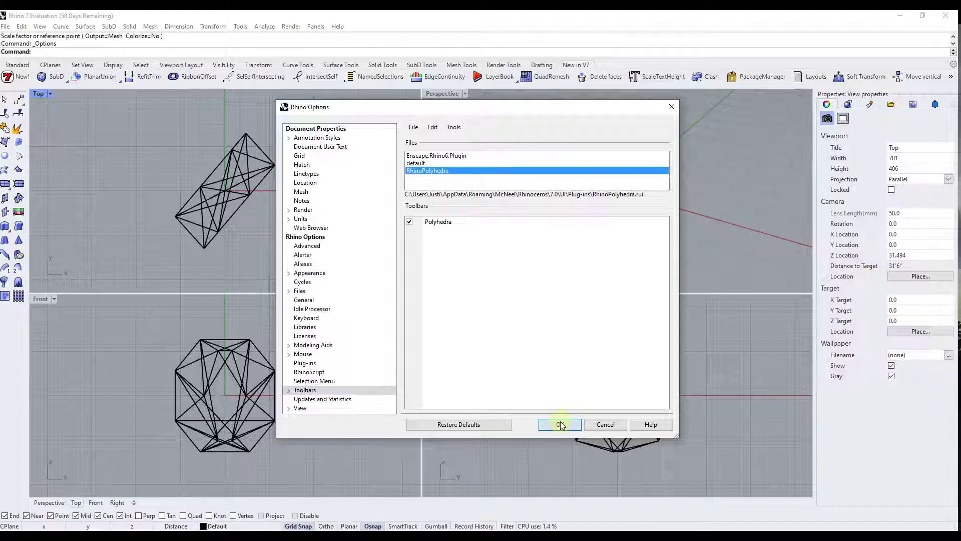
pyautogui.click(762, 77)
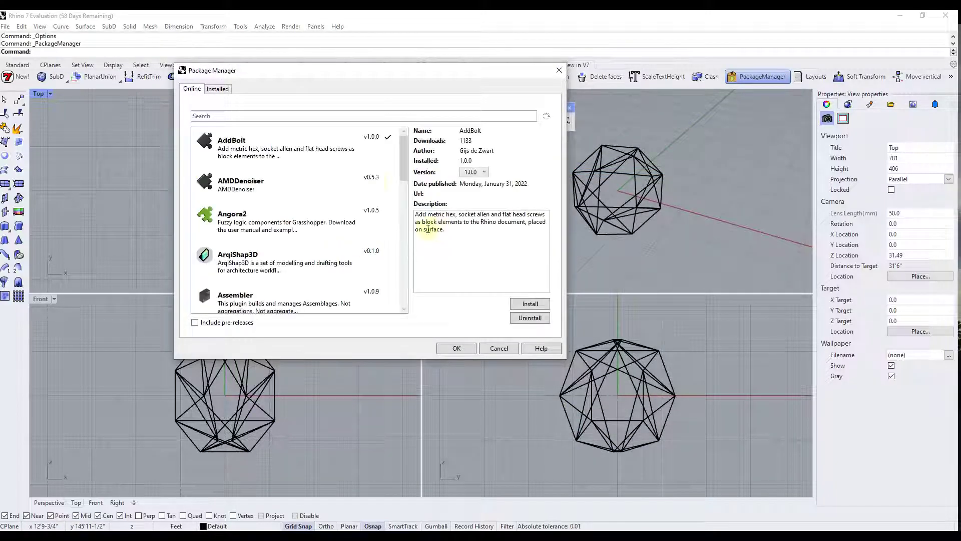
# On the Installed tab, select AddBolt and uninstall it, confirming the removal.
pyautogui.click(216, 91)
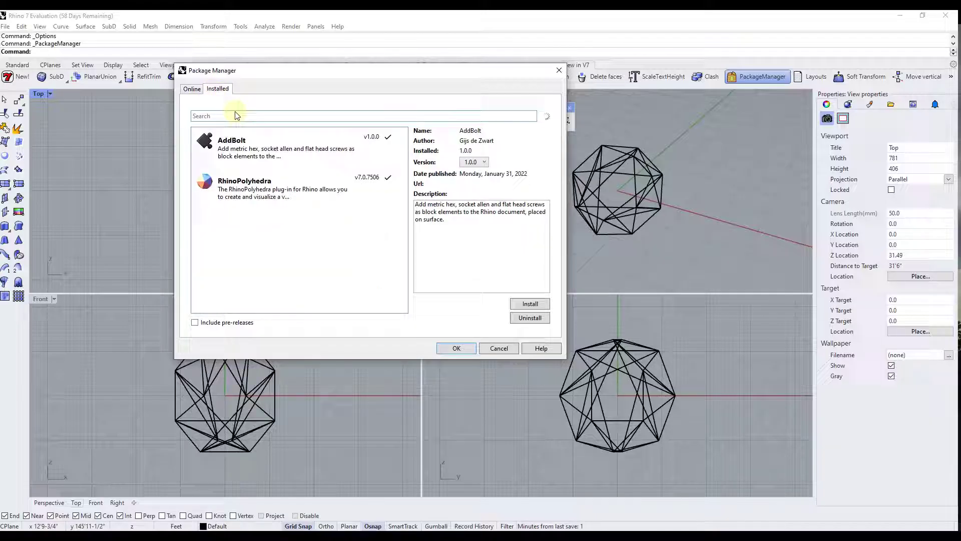
pyautogui.click(249, 190)
pyautogui.click(251, 151)
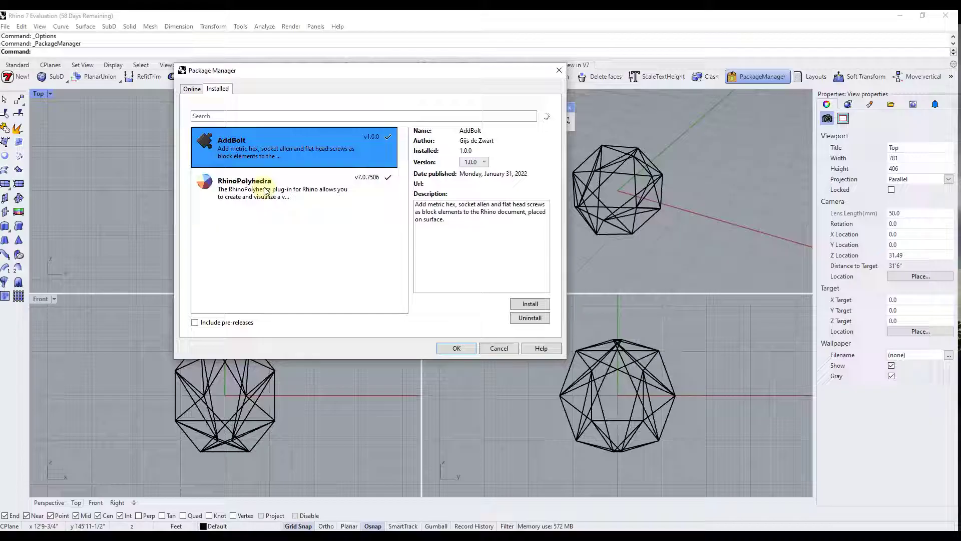
pyautogui.click(261, 186)
pyautogui.click(258, 145)
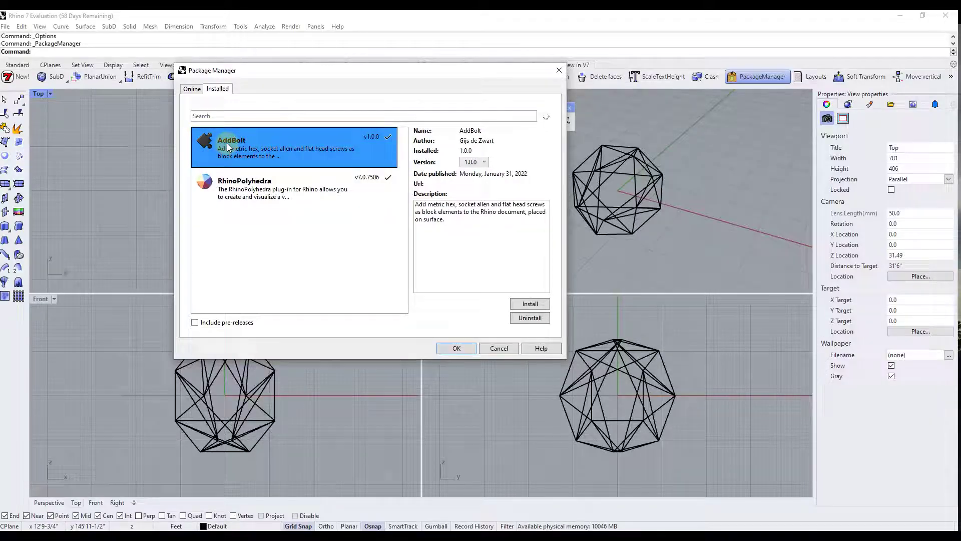
pyautogui.click(530, 318)
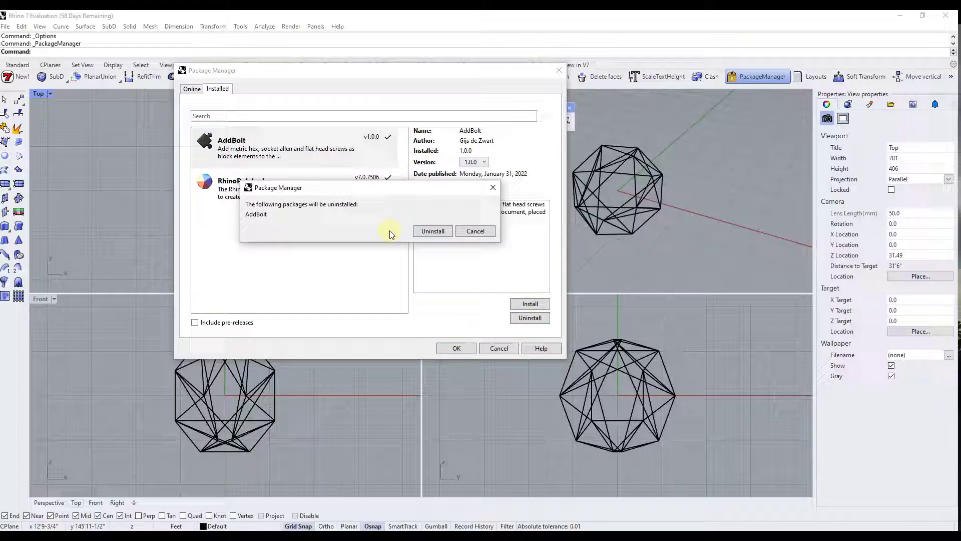
pyautogui.click(415, 230)
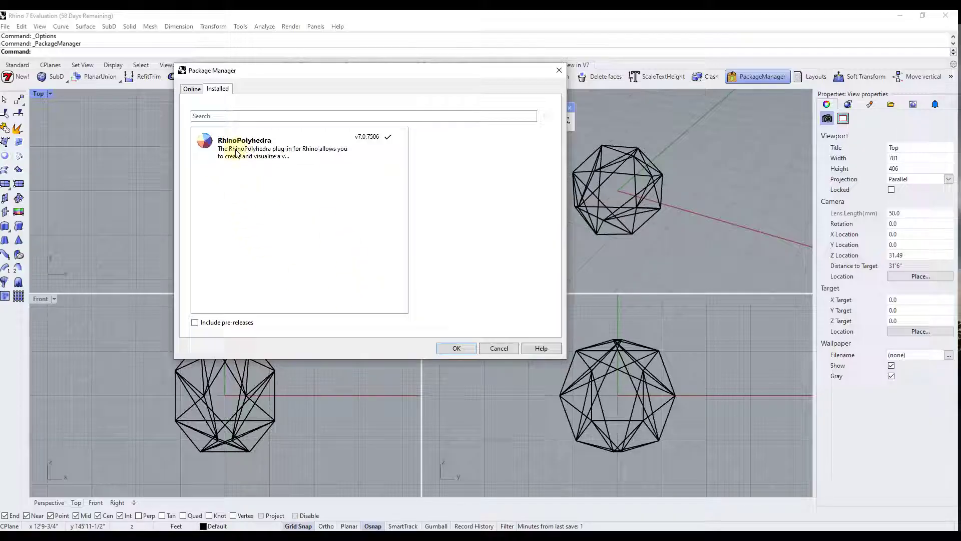
# Compare the Online and Installed tabs, ending on Online where AddBolt v1.0.0 shows no installed version.
pyautogui.click(192, 88)
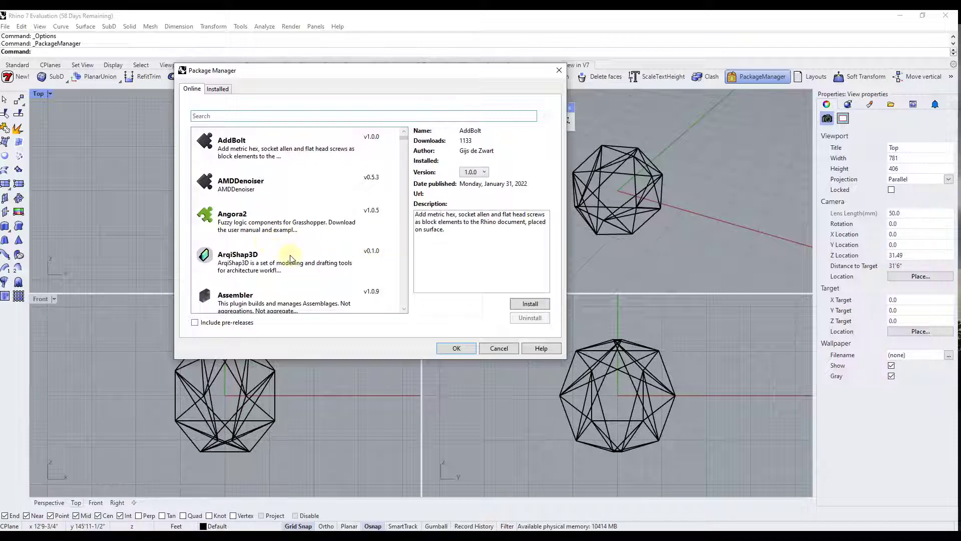
pyautogui.click(218, 89)
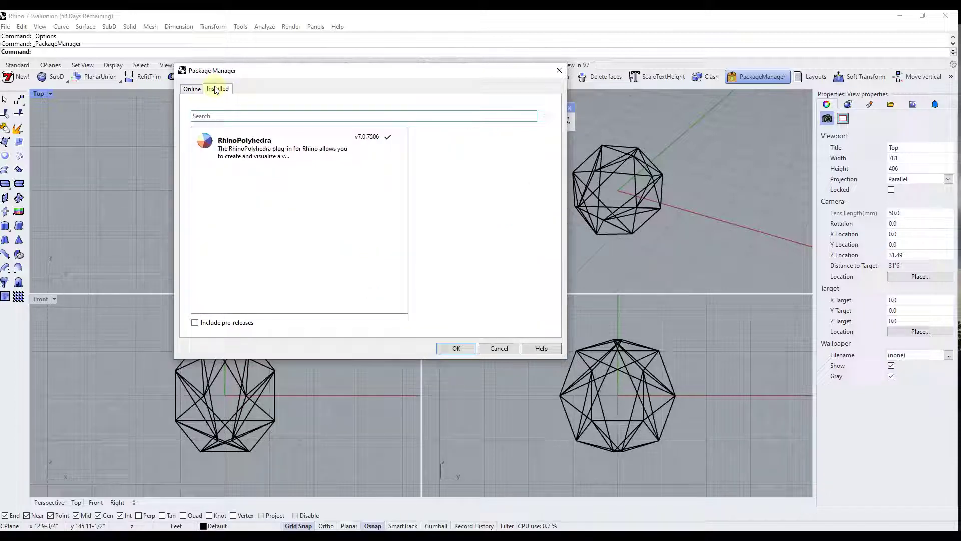
pyautogui.click(192, 89)
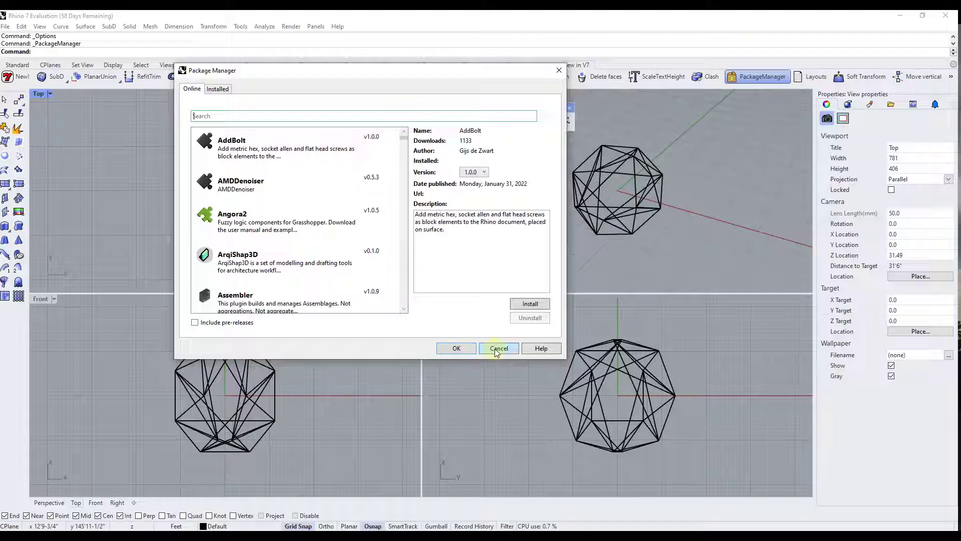